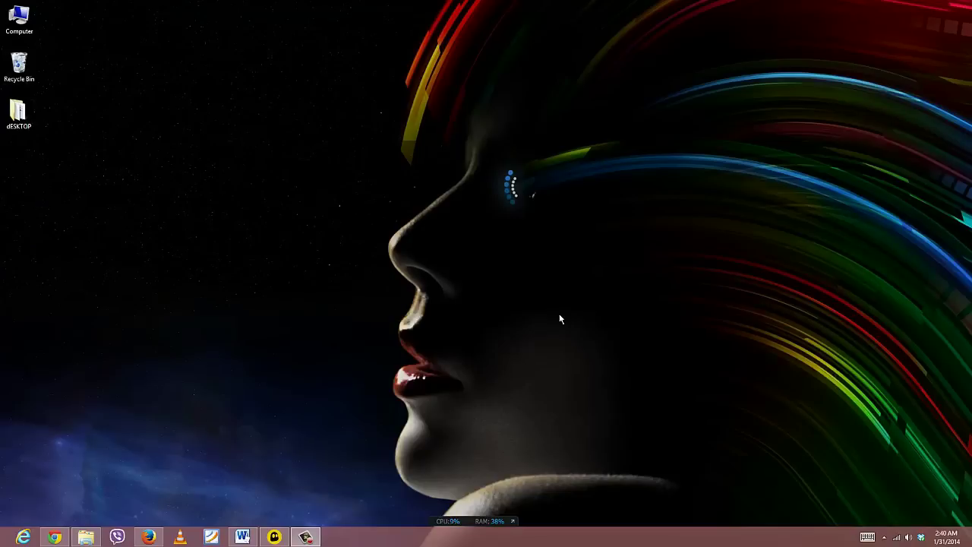
- Restore Chrome and check the Facebook video's playback quality setting
left_click(54, 537)
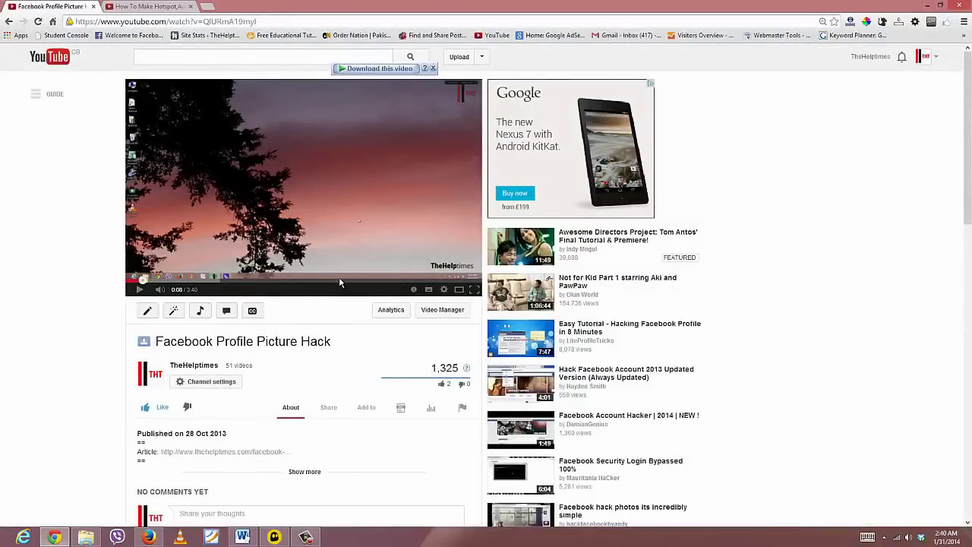
left_click(116, 6)
left_click(79, 6)
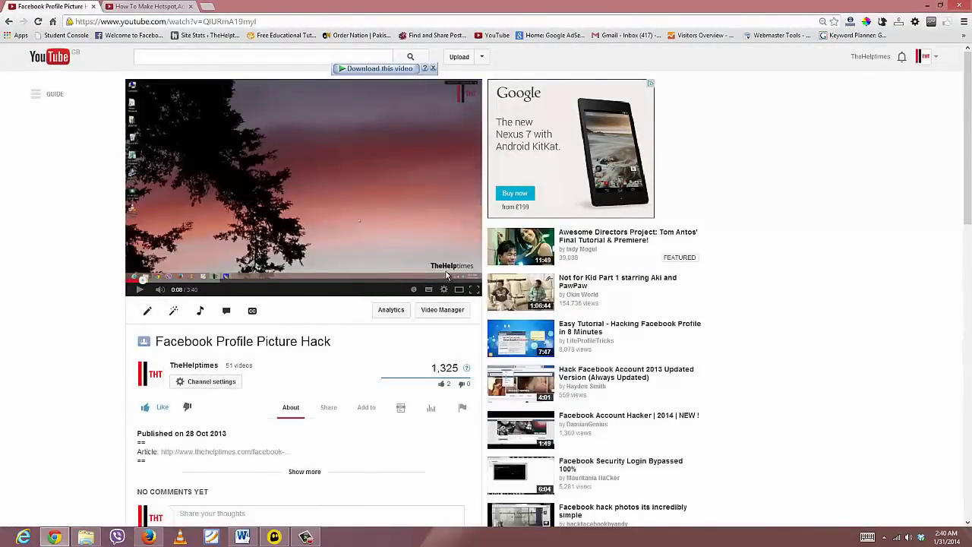
left_click(444, 289)
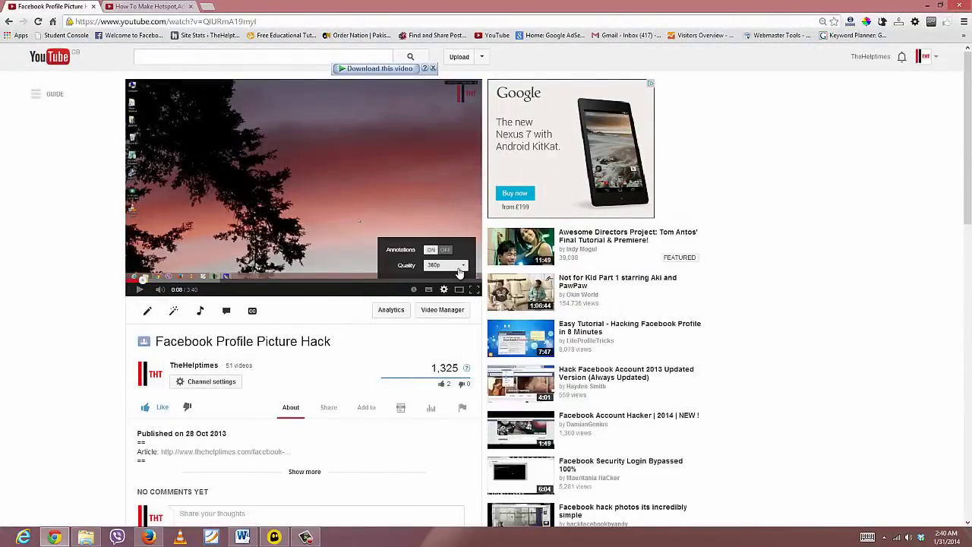
- Check the Hotspot video's player settings, then return to the Facebook Profile Picture Hack tab
key("ctrl+Tab")
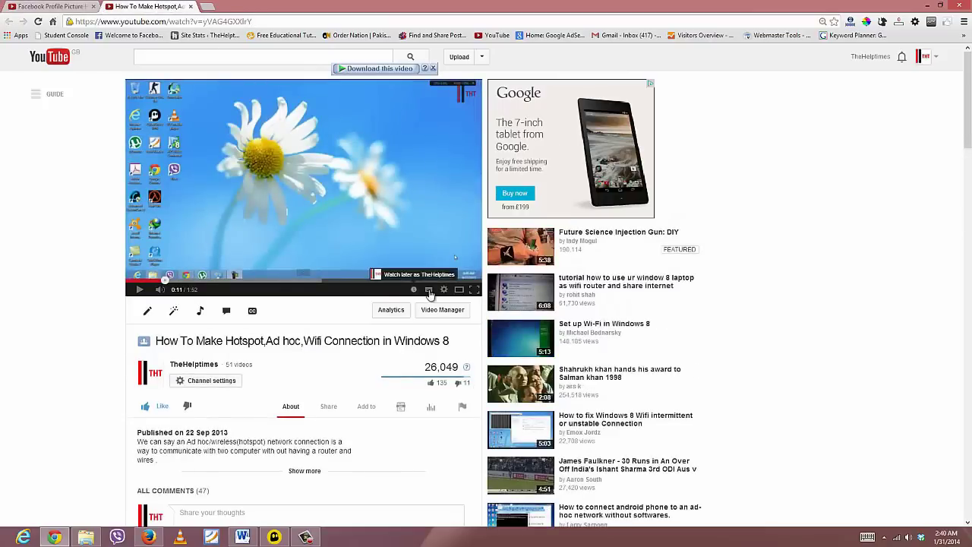
left_click(444, 290)
left_click(444, 290)
left_click(76, 6)
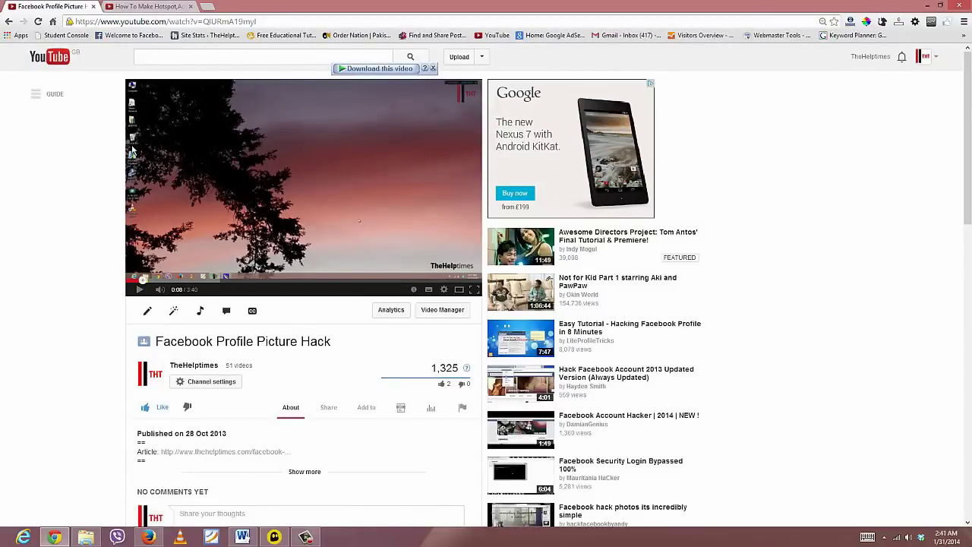
- Compare the Hotspot and Facebook Profile Picture Hack tabs, ending on the Facebook video
left_click(155, 7)
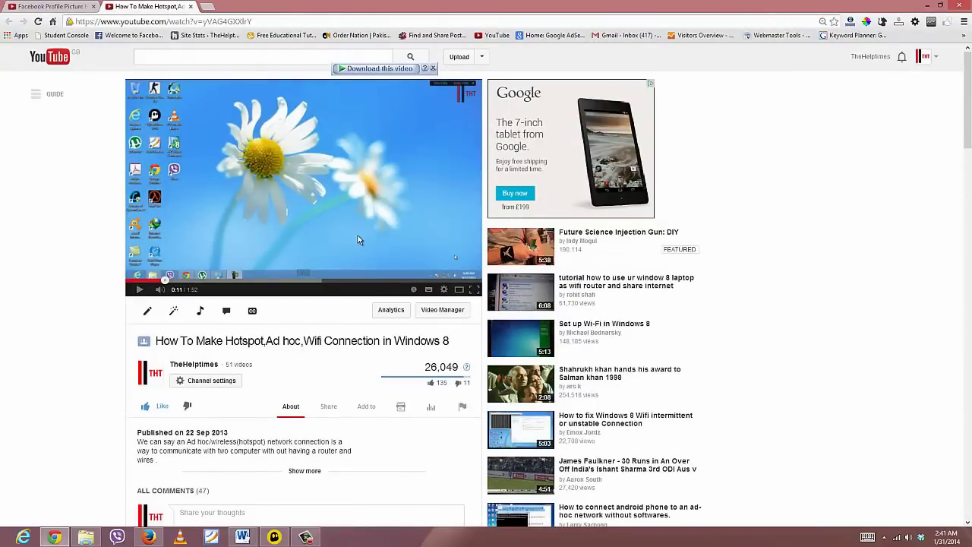
left_click(70, 6)
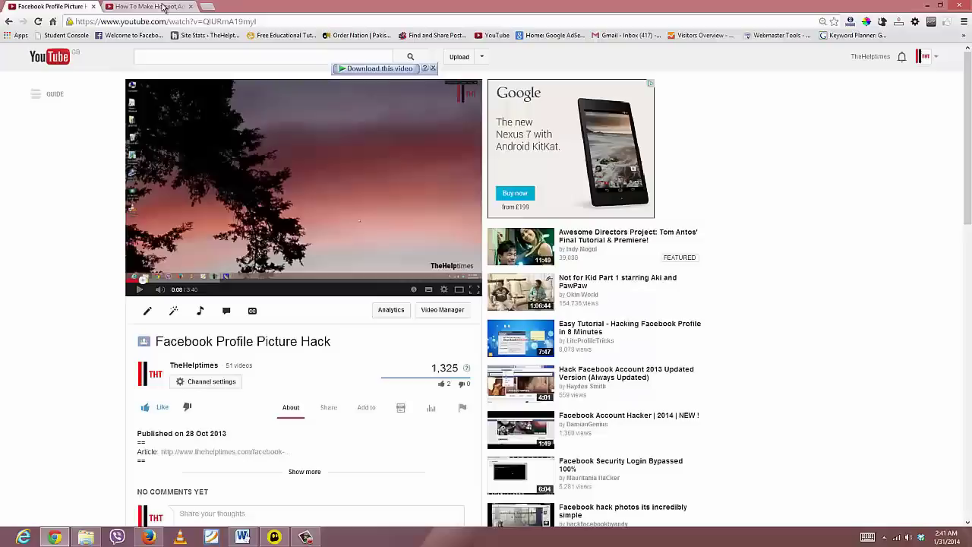
left_click(161, 8)
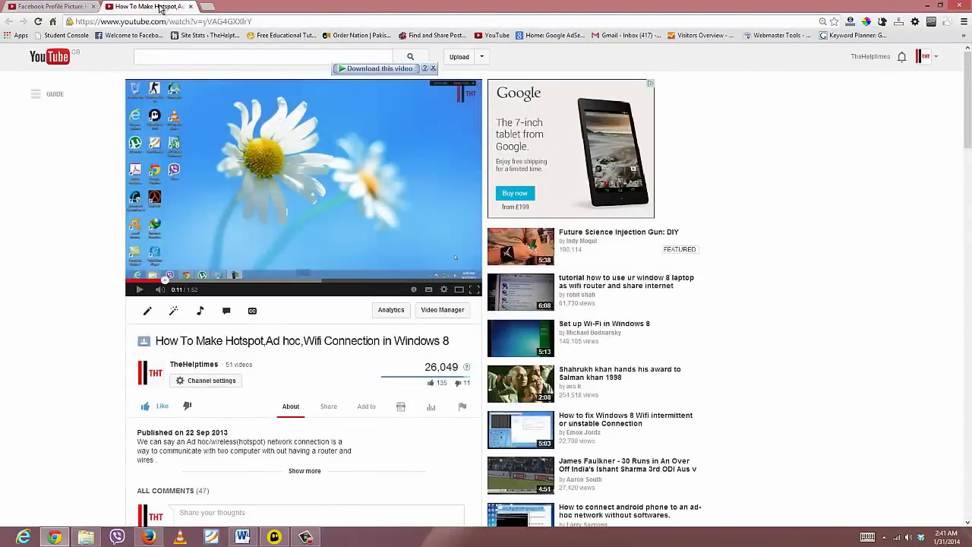
left_click(80, 9)
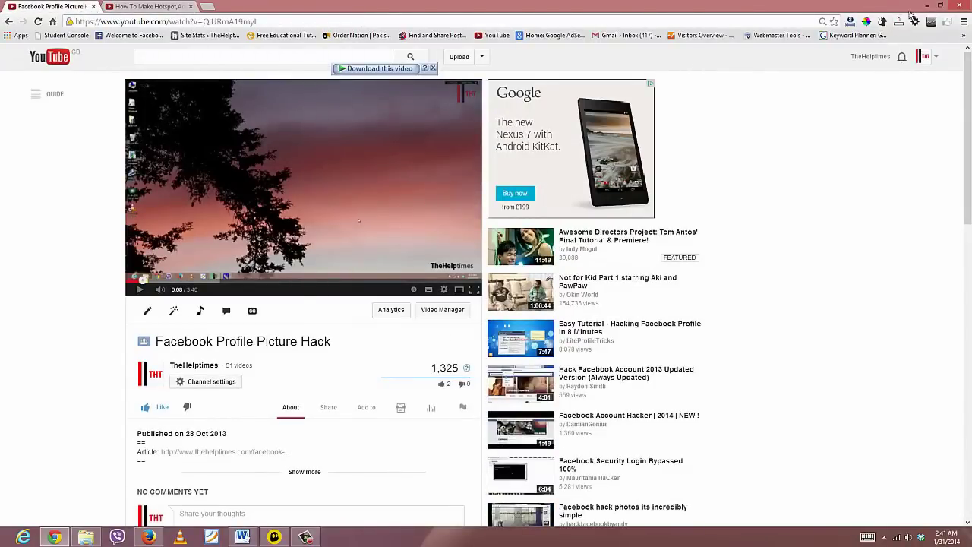
- Minimize Chrome and choose Screen resolution from the desktop's right-click menu
left_click(925, 6)
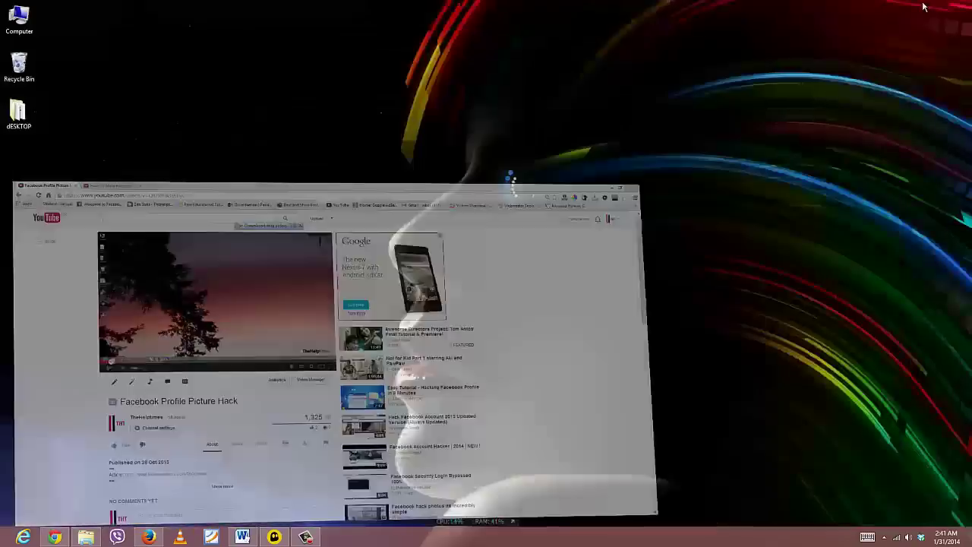
right_click(385, 156)
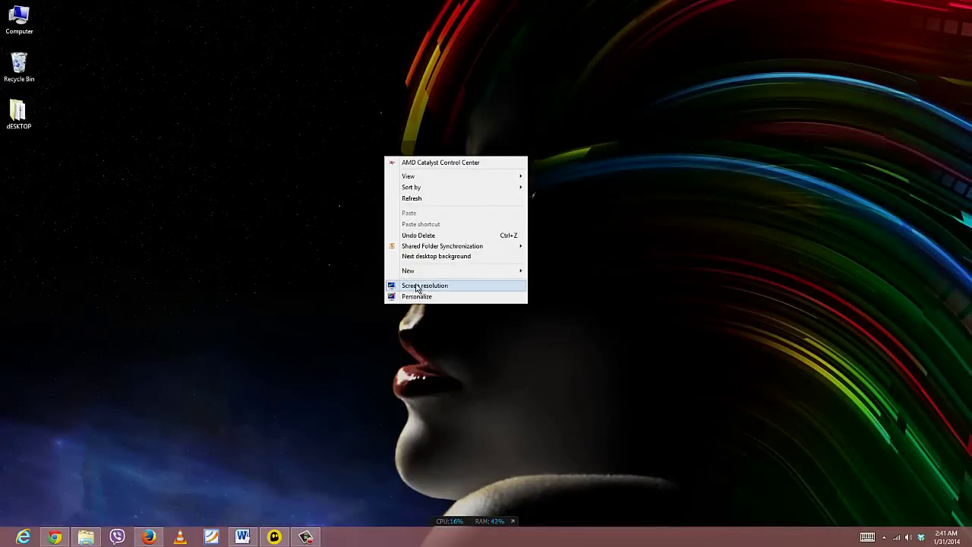
left_click(276, 146)
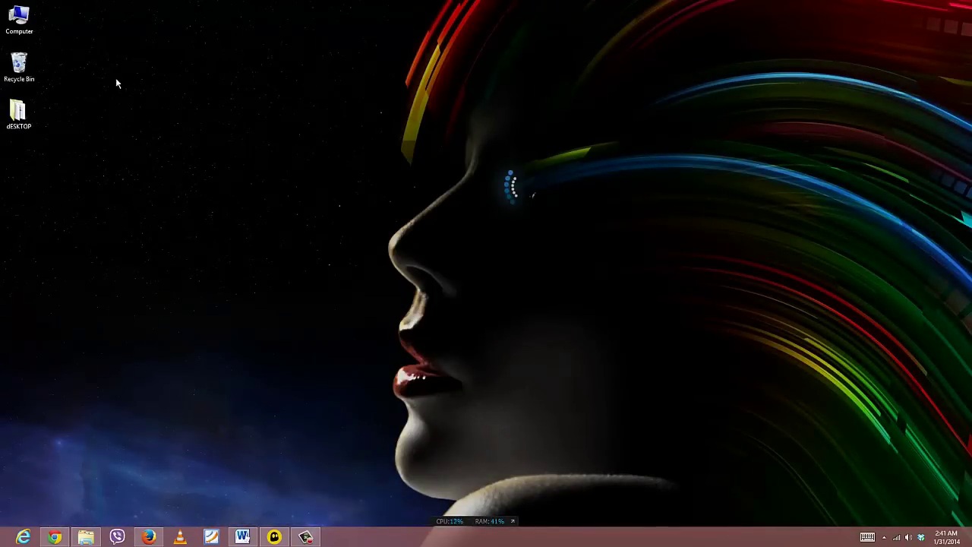
right_click(385, 138)
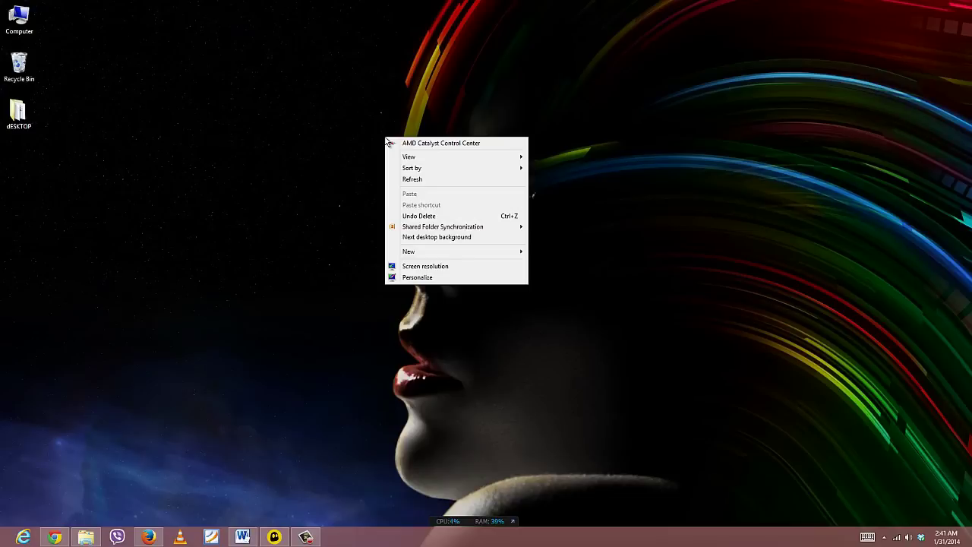
left_click(435, 267)
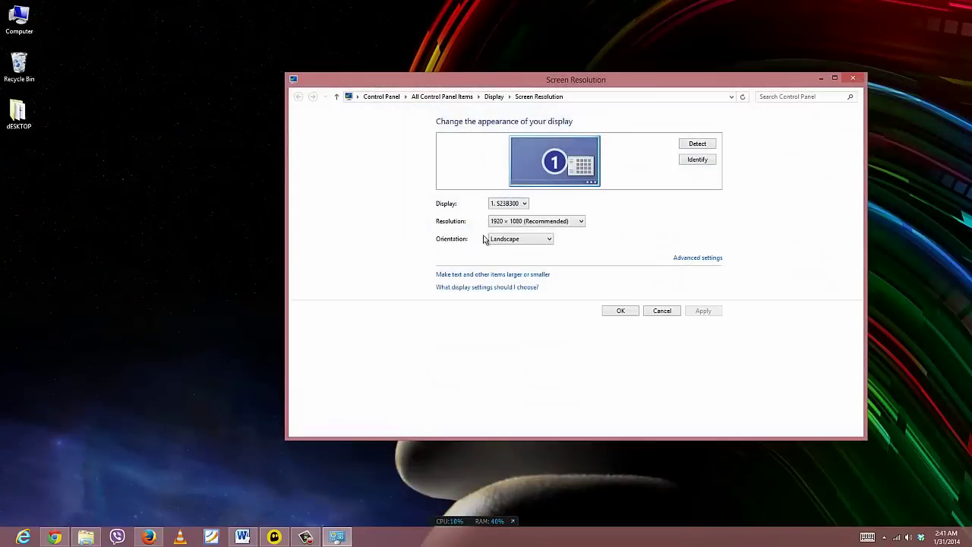
- Review the display and resolution lists, keep S23B300 at 1920 × 1080, and confirm with OK
left_click(523, 204)
left_click(523, 207)
left_click(564, 224)
left_click(566, 221)
left_click(620, 311)
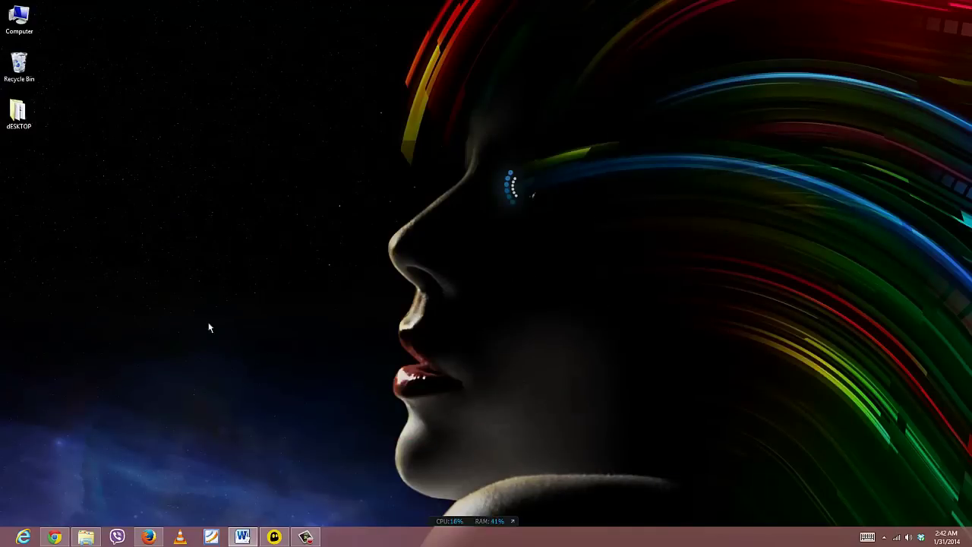
- Refresh the desktop and reopen Screen Resolution from its right-click menu
right_click(339, 284)
left_click(432, 326)
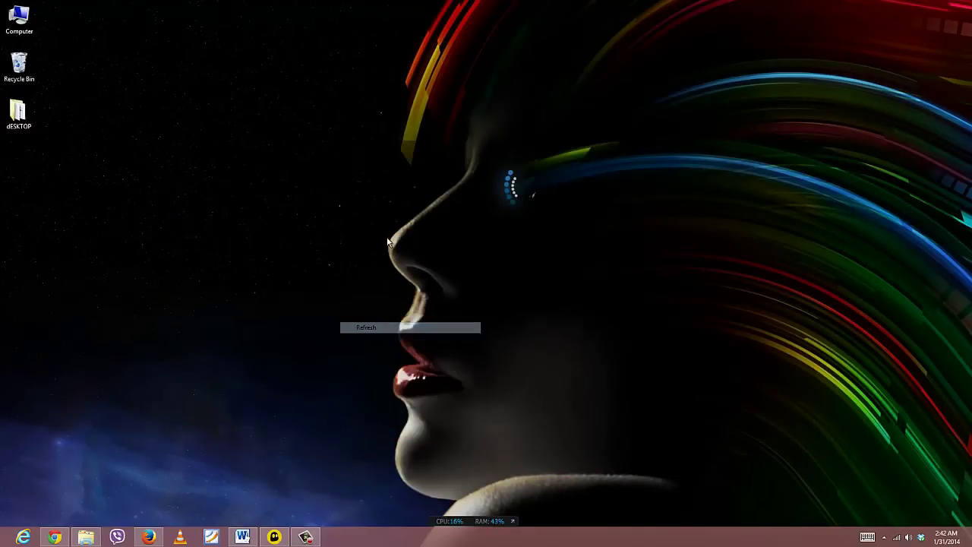
right_click(388, 238)
left_click(453, 366)
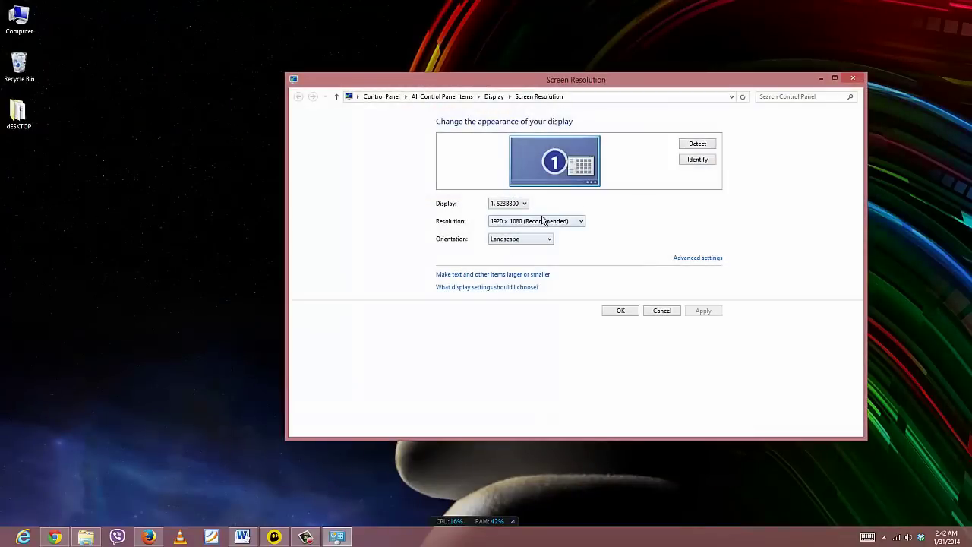
- Try 1360 × 768, 1280 × 1024 and 1280 × 960 on the Resolution slider, ending at 1600 × 900
left_click(548, 225)
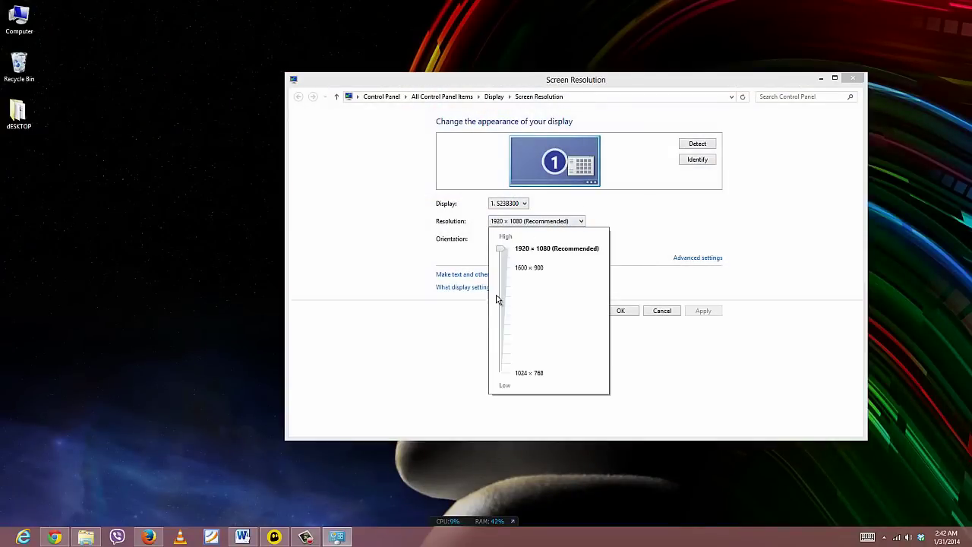
left_click(500, 308)
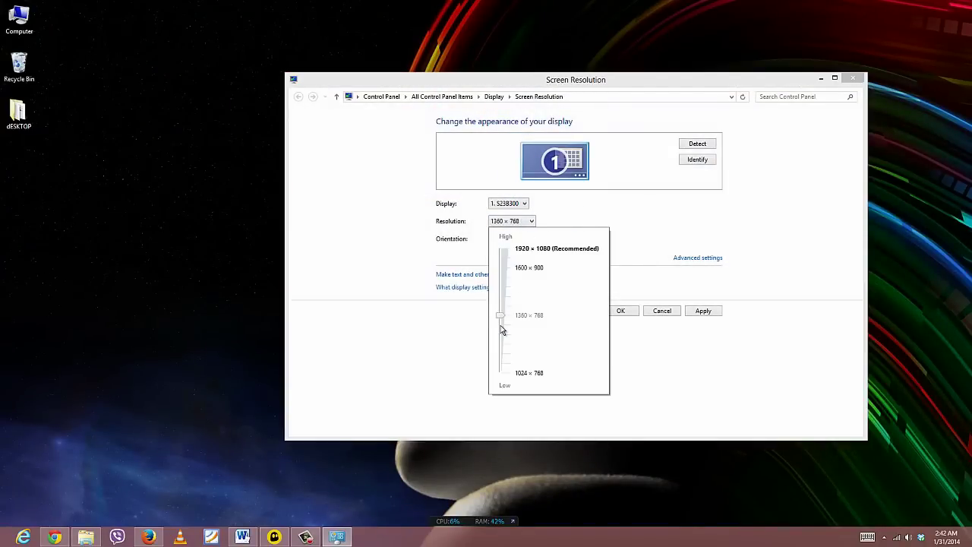
left_click(500, 326)
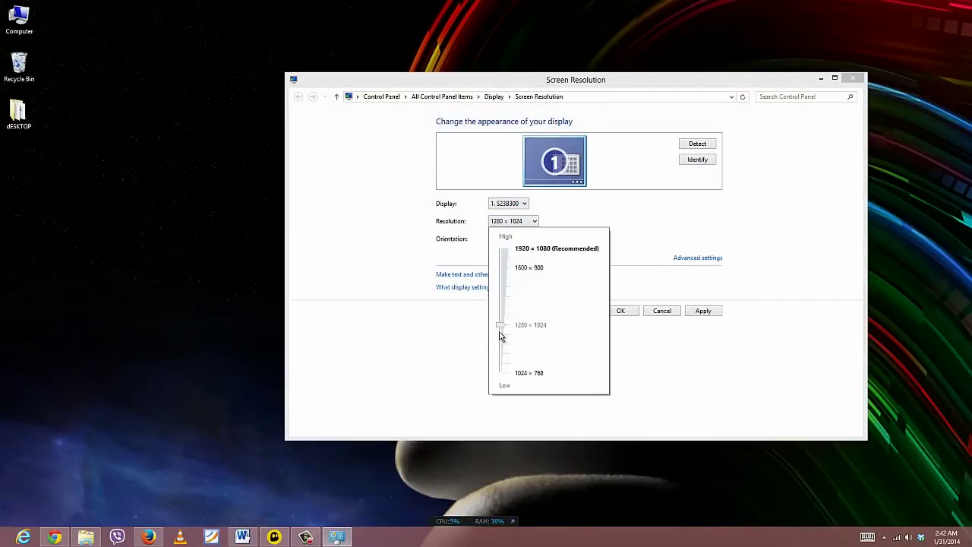
left_click(500, 340)
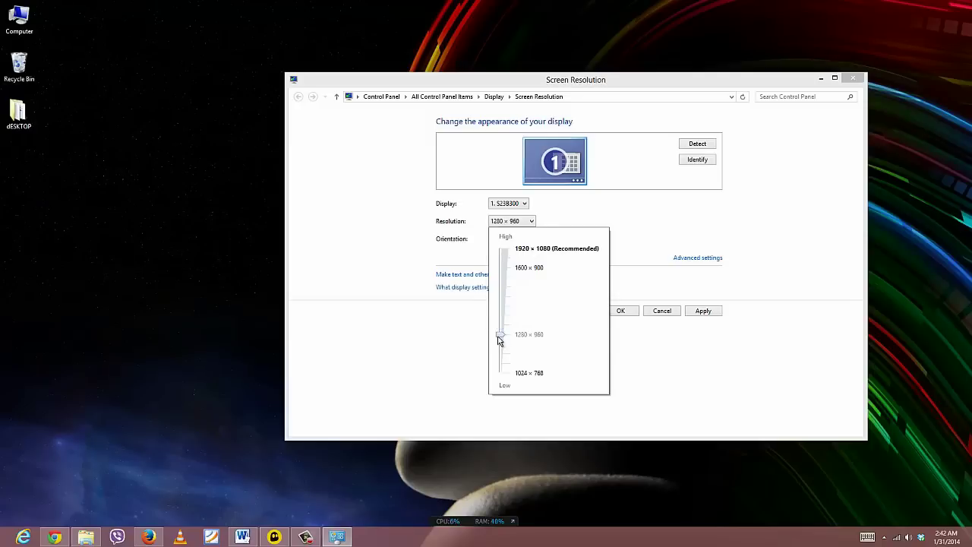
left_click(501, 326)
left_click(502, 317)
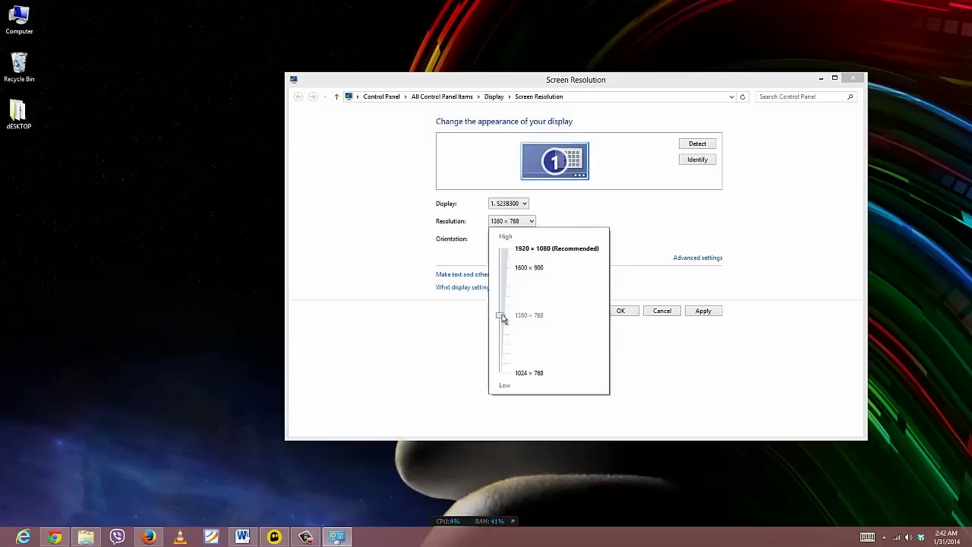
mouse_move(501, 317)
left_mouse_down()
mouse_move(501, 308)
mouse_move(502, 319)
left_mouse_up()
left_click_drag(502, 312, 506, 267)
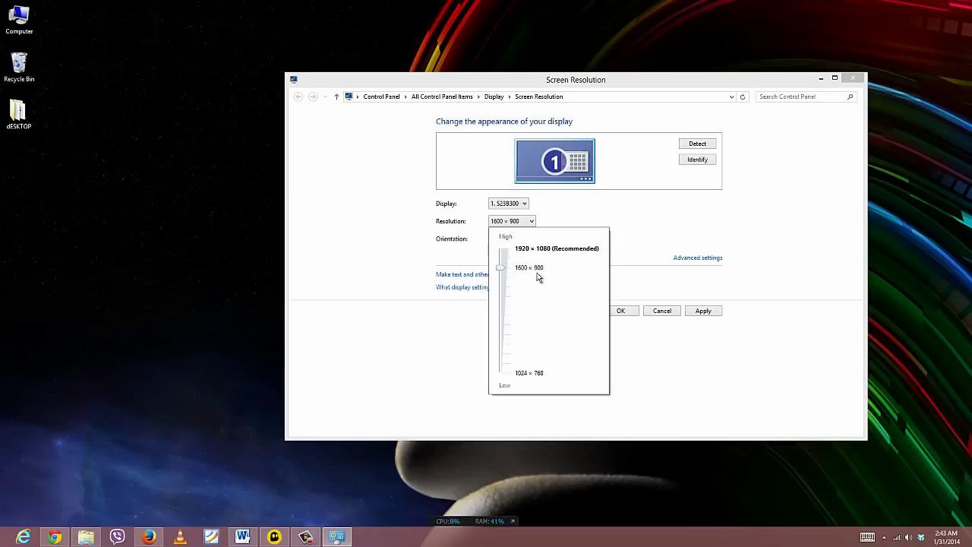
left_click(621, 274)
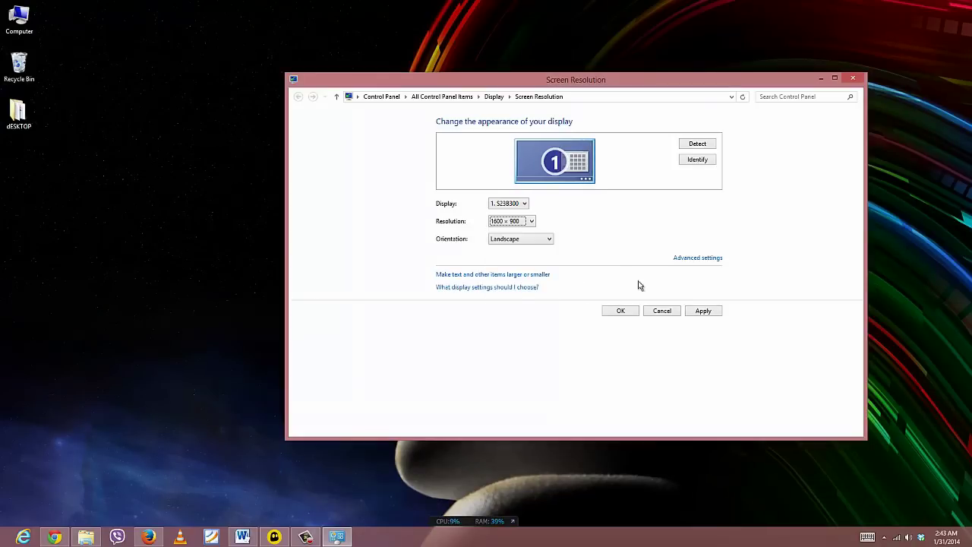
- Cancel the resolution change and launch AMD Catalyst Control Center by searching 'ca'
left_click(661, 310)
key("super")
type("ca")
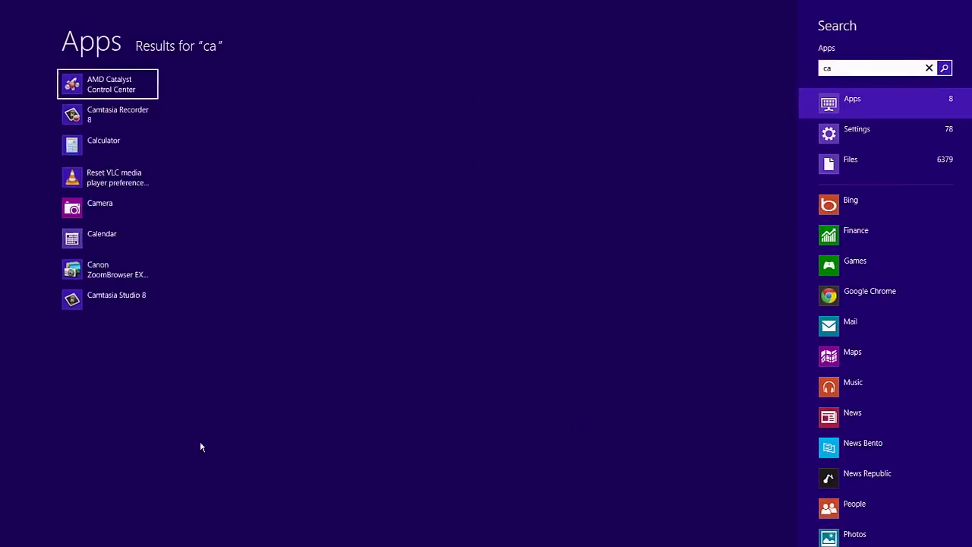
key("Return")
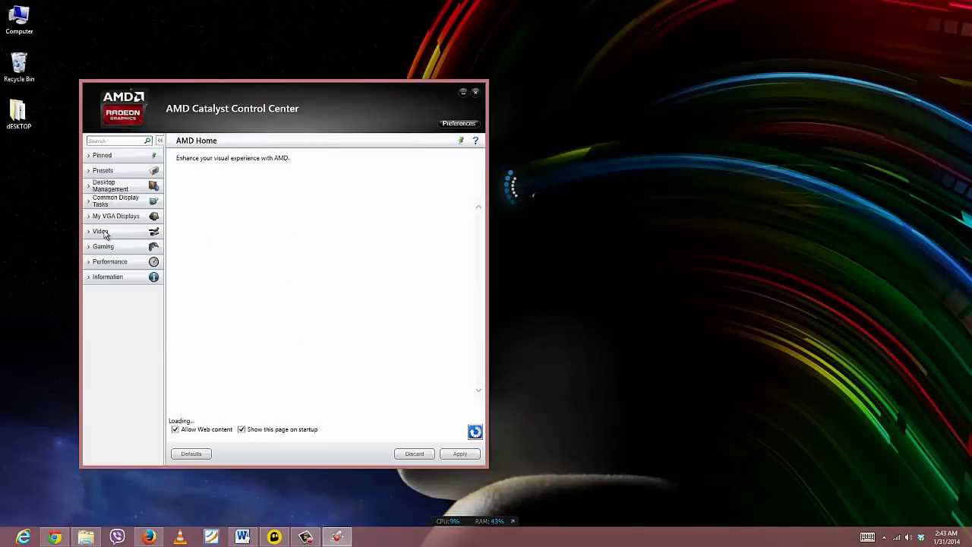
- Browse Common Display Tasks, My VGA Displays and Desktop Management pages in the sidebar
left_click(133, 203)
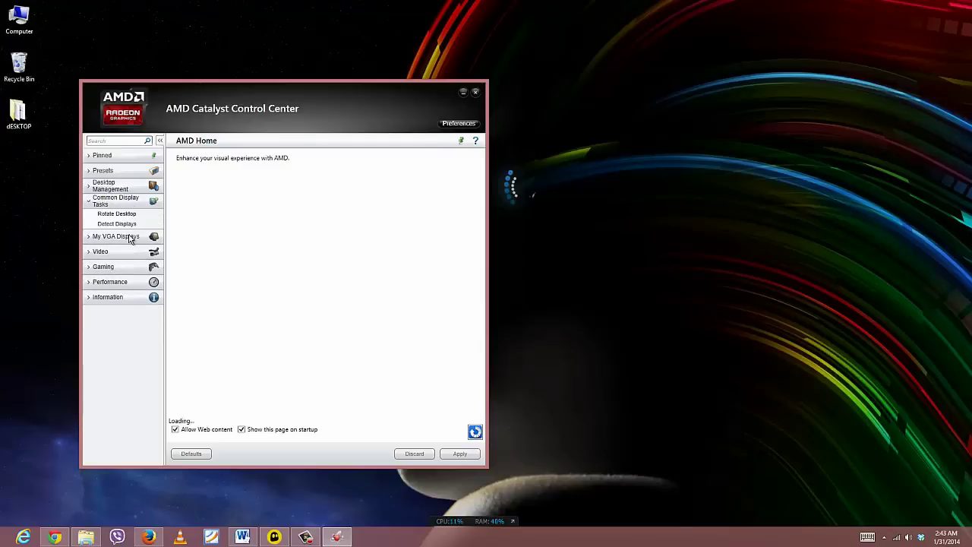
left_click(129, 236)
left_click(125, 251)
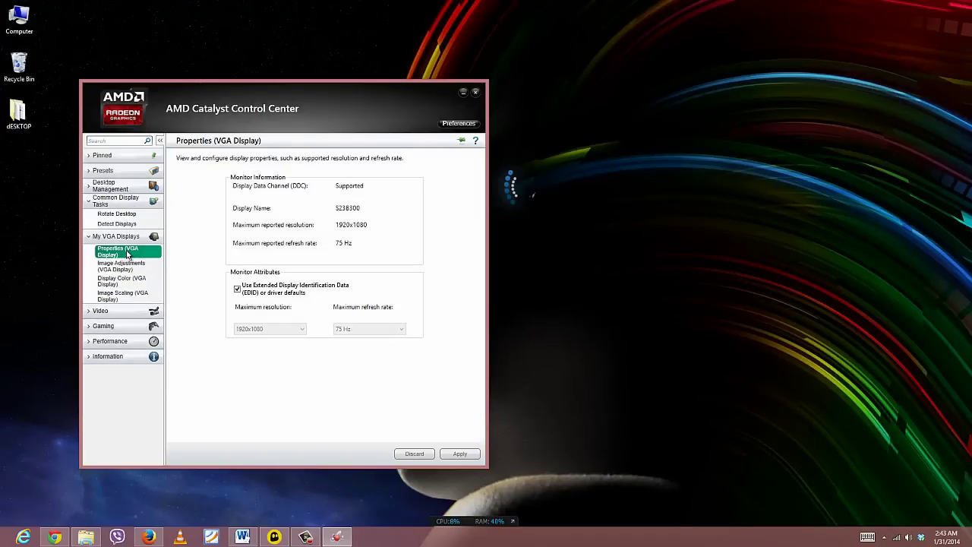
left_click(116, 186)
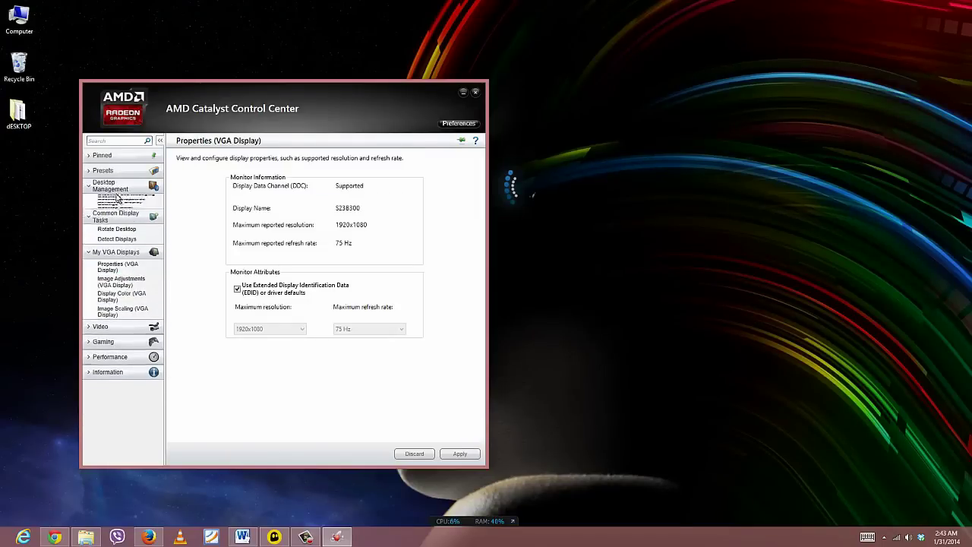
left_click(125, 203)
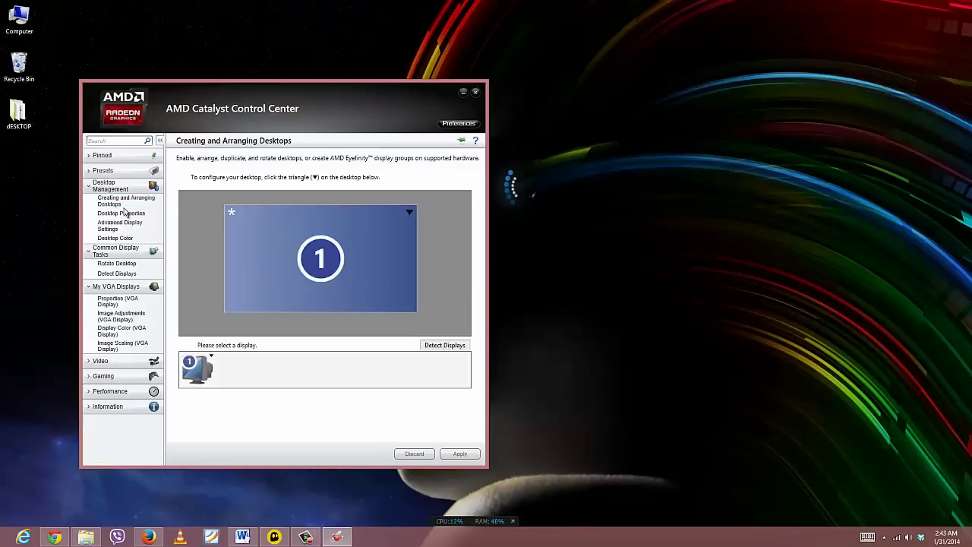
- Toggle the Presets, VGA Displays and Desktop Management sections, ending with Desktop Management expanded
left_click(121, 172)
left_click(114, 201)
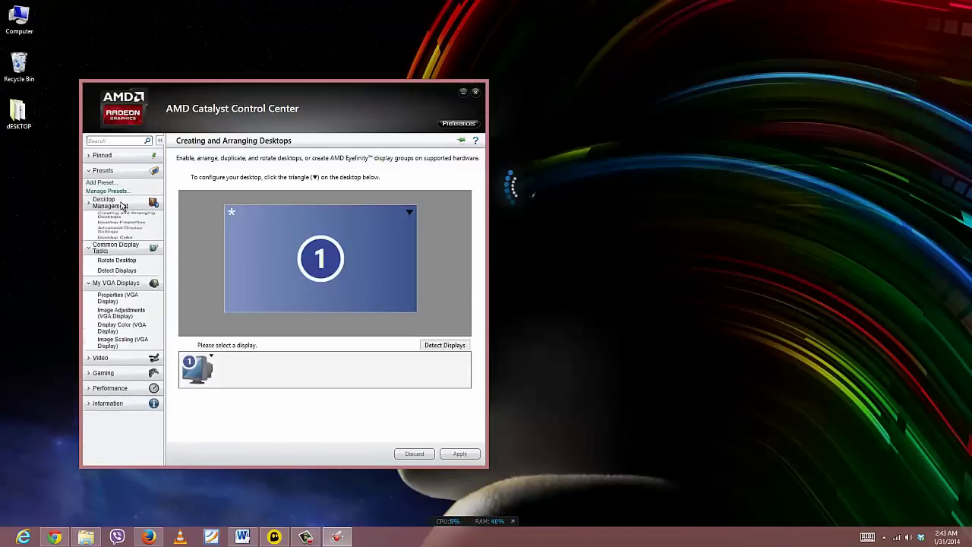
left_click(116, 218)
left_click(119, 234)
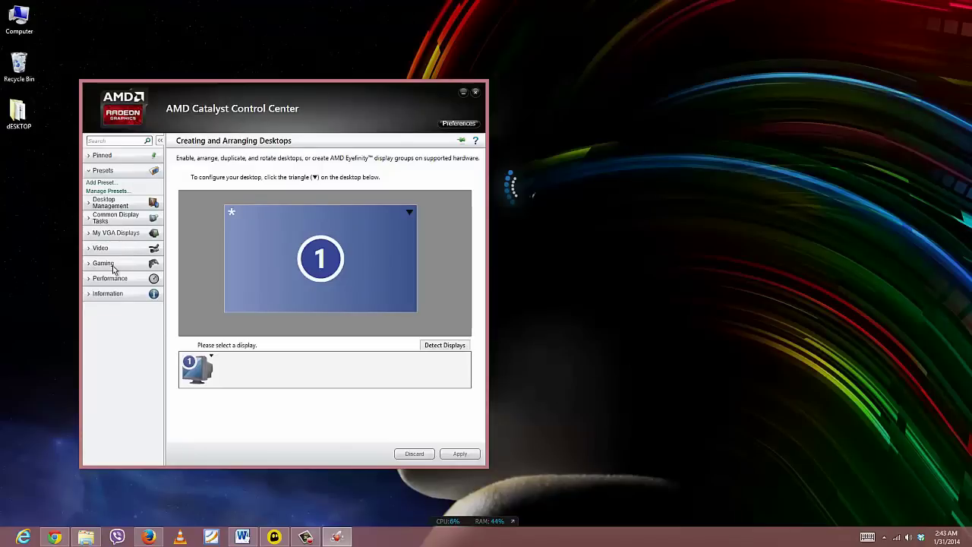
left_click(108, 220)
left_click(122, 208)
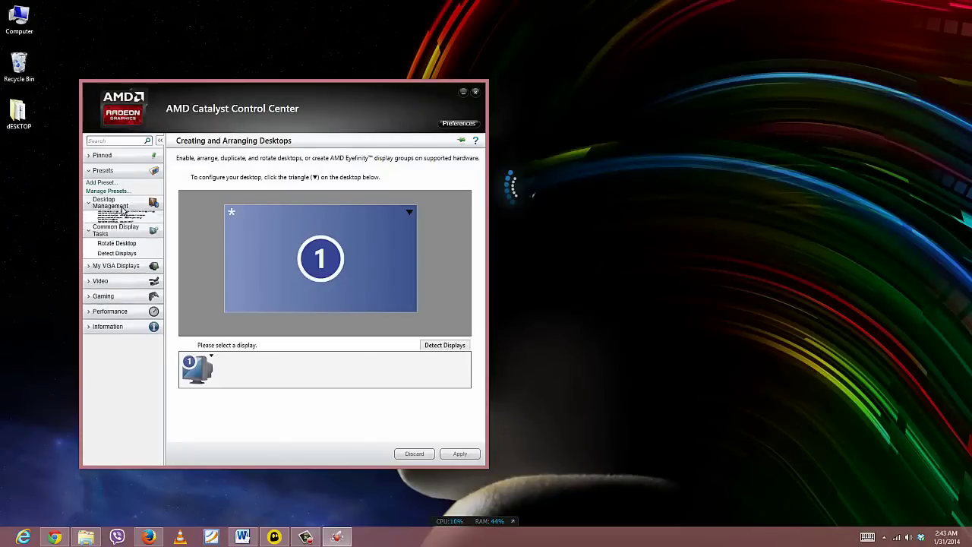
- Set Desktop area to 1280 x 720 in Desktop Properties, apply it and keep the change
left_click(122, 230)
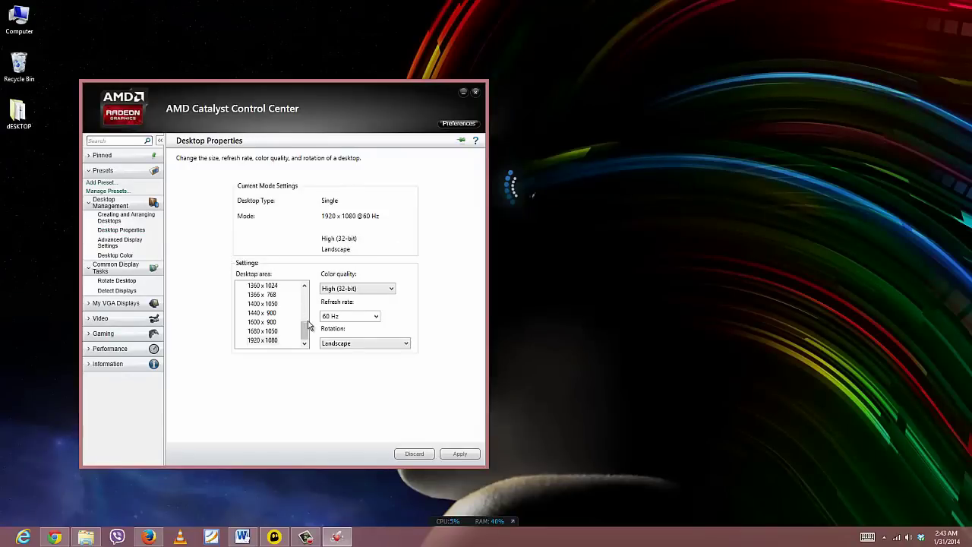
left_click_drag(305, 328, 305, 293)
left_click(262, 339)
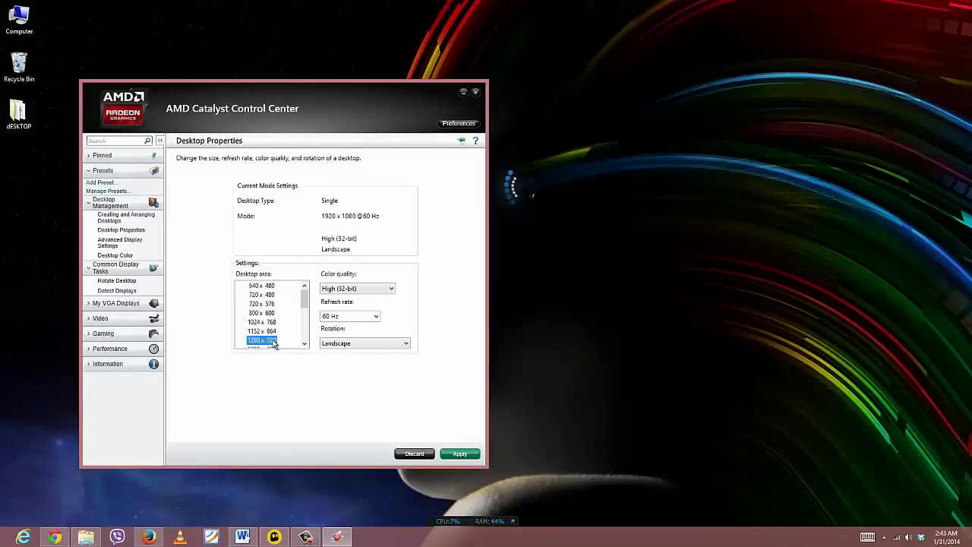
left_click(459, 454)
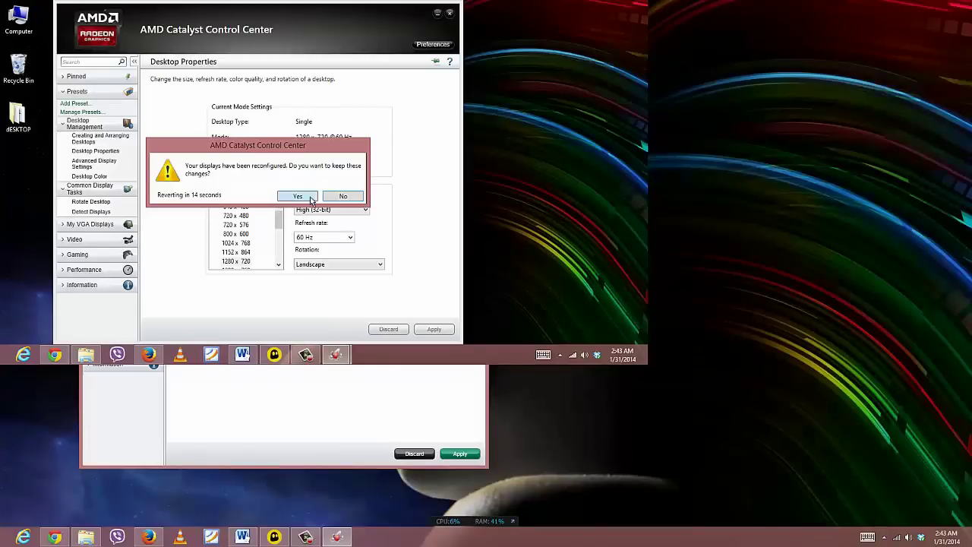
left_click(303, 196)
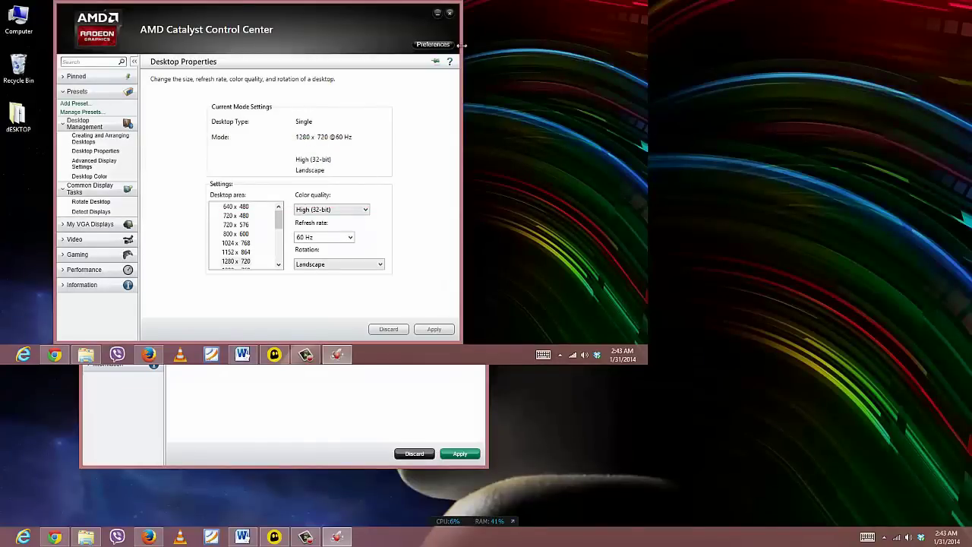
left_click(449, 13)
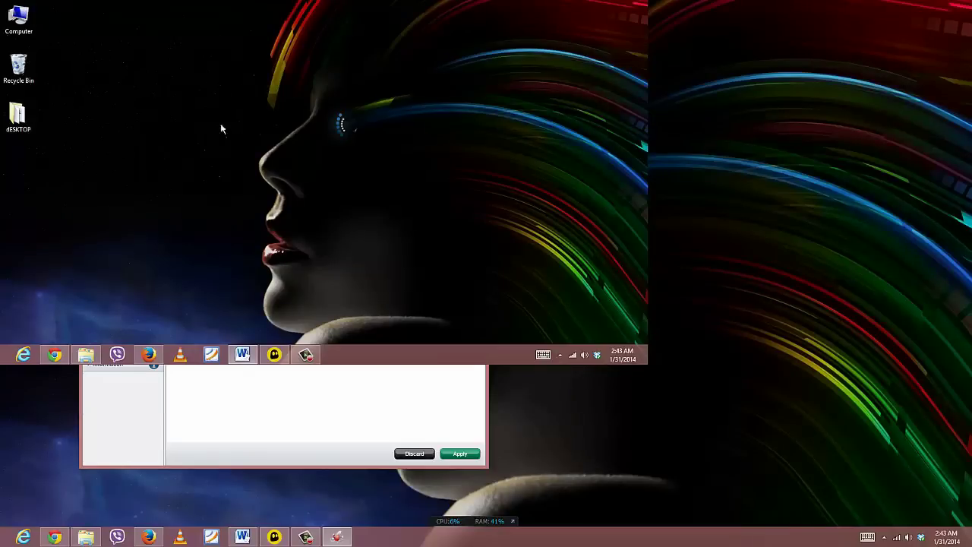